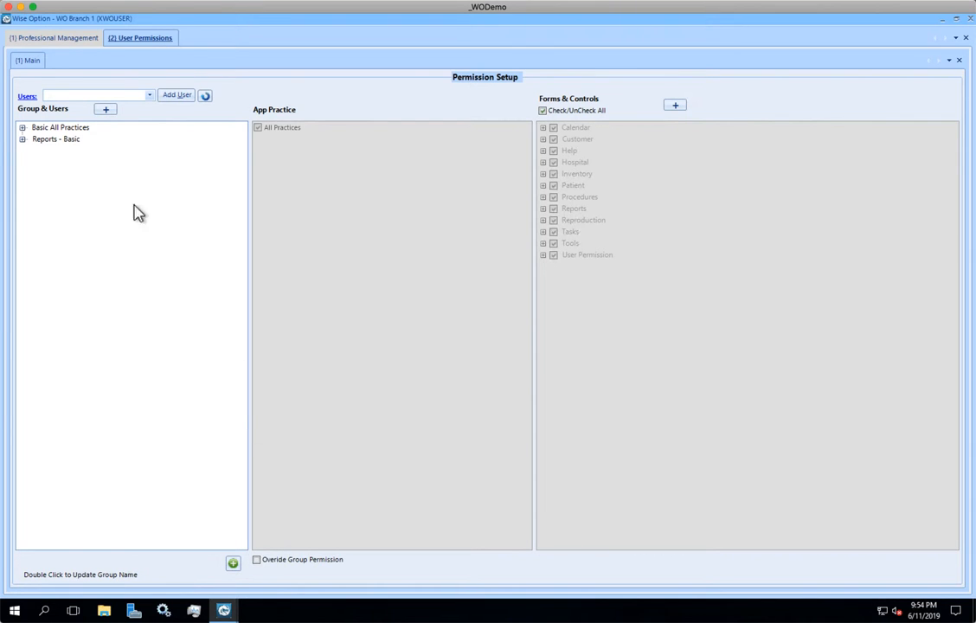
# Step: Review the UserTest record in Professional Management, then return to the user permission setup
pyautogui.click(63, 45)
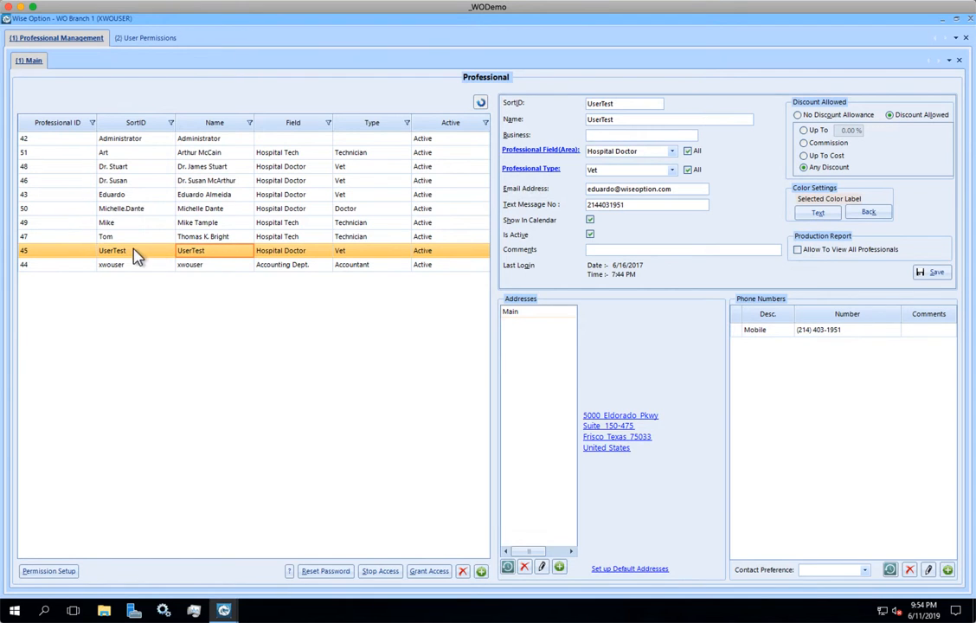
pyautogui.click(192, 255)
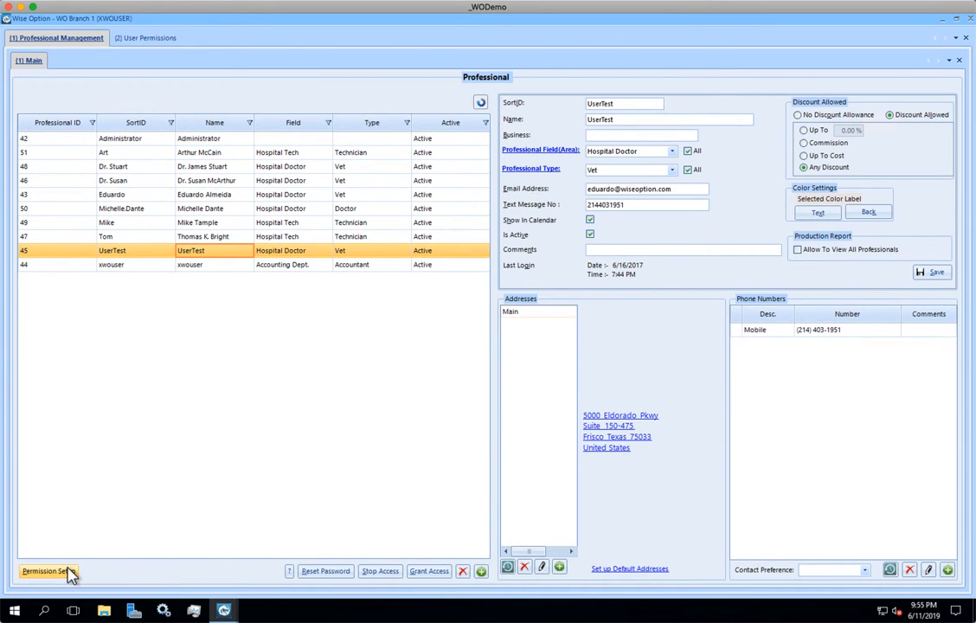
pyautogui.click(130, 38)
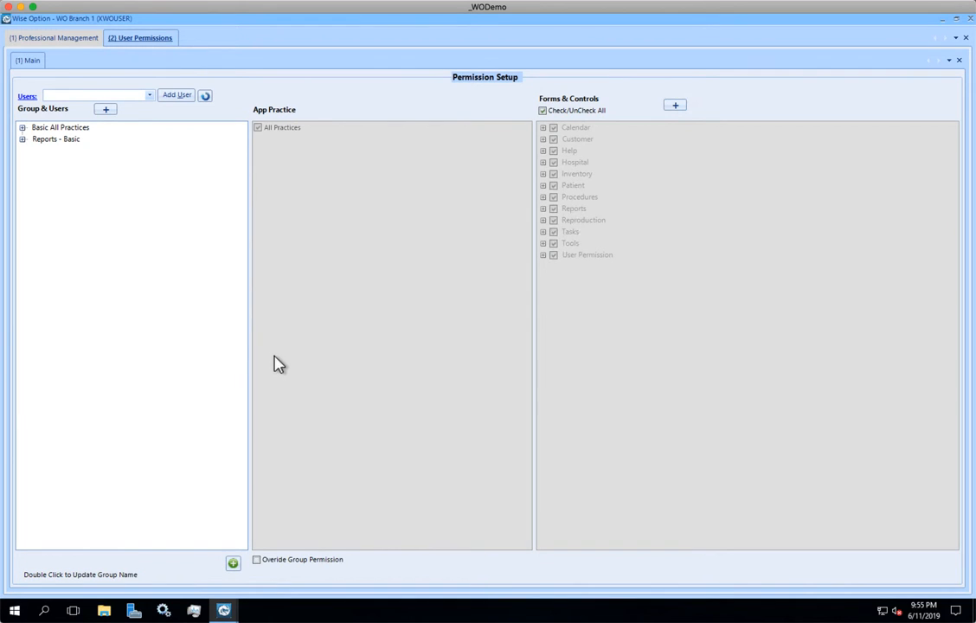
# Step: Create a user permission group named "Basic Demo" with permission for all practices
pyautogui.click(234, 566)
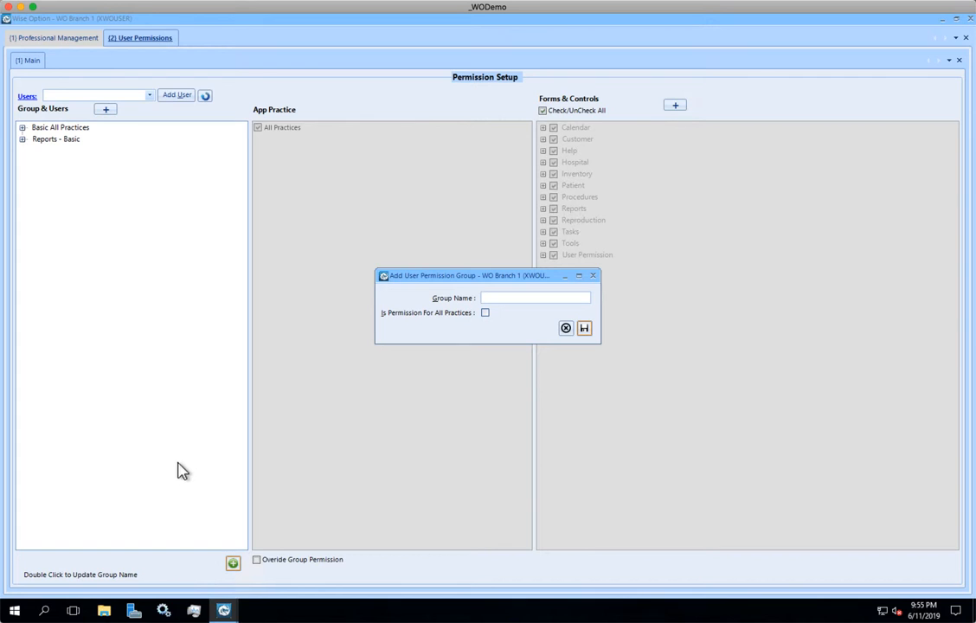
pyautogui.click(516, 298)
pyautogui.write('Basic Demo')
pyautogui.click(485, 313)
pyautogui.click(584, 329)
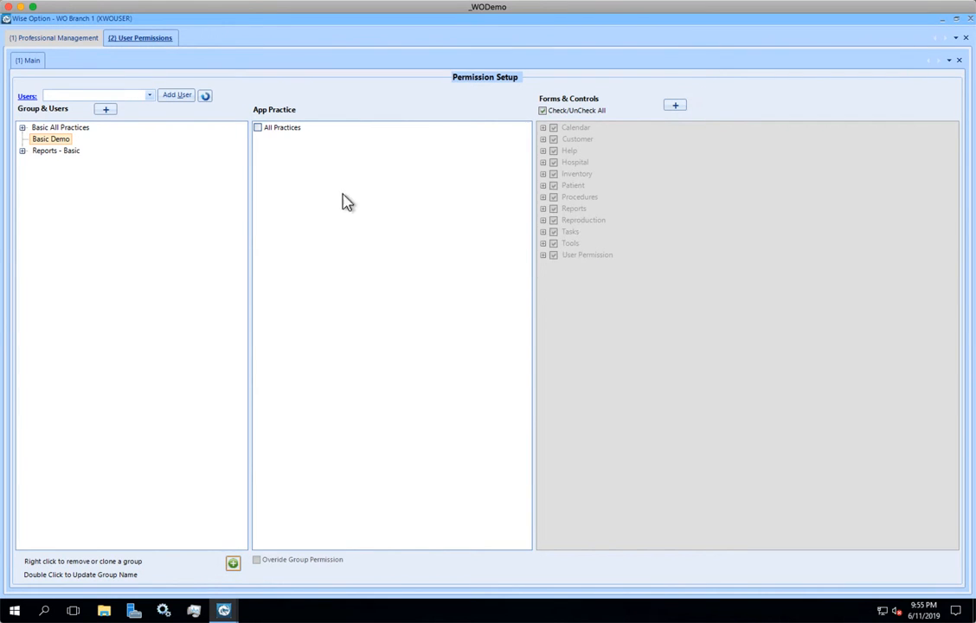
# Step: Give the Basic Demo group access to All Practices and enable all of its forms and controls
pyautogui.click(62, 143)
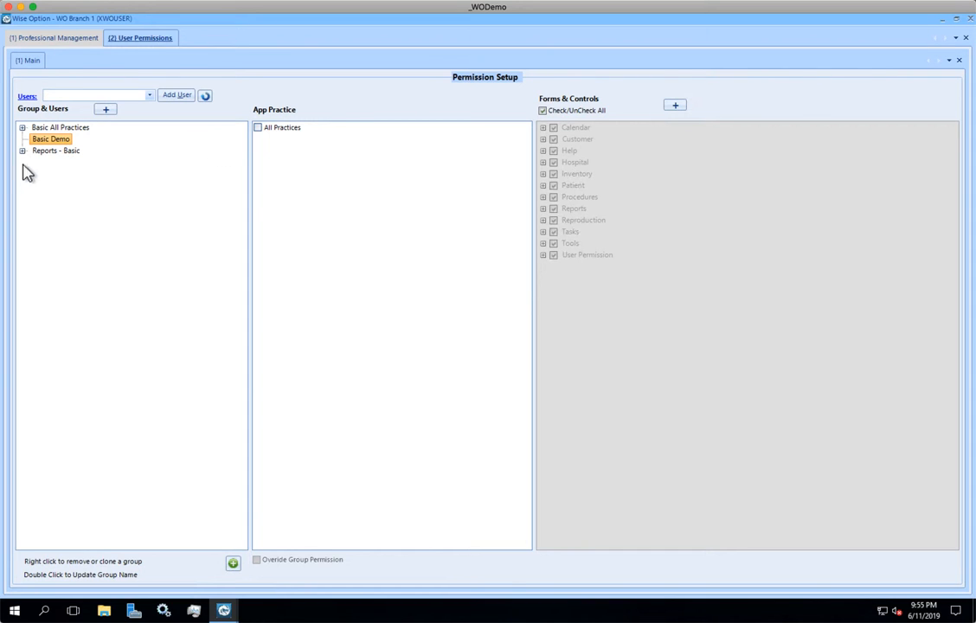
pyautogui.click(22, 151)
pyautogui.click(23, 127)
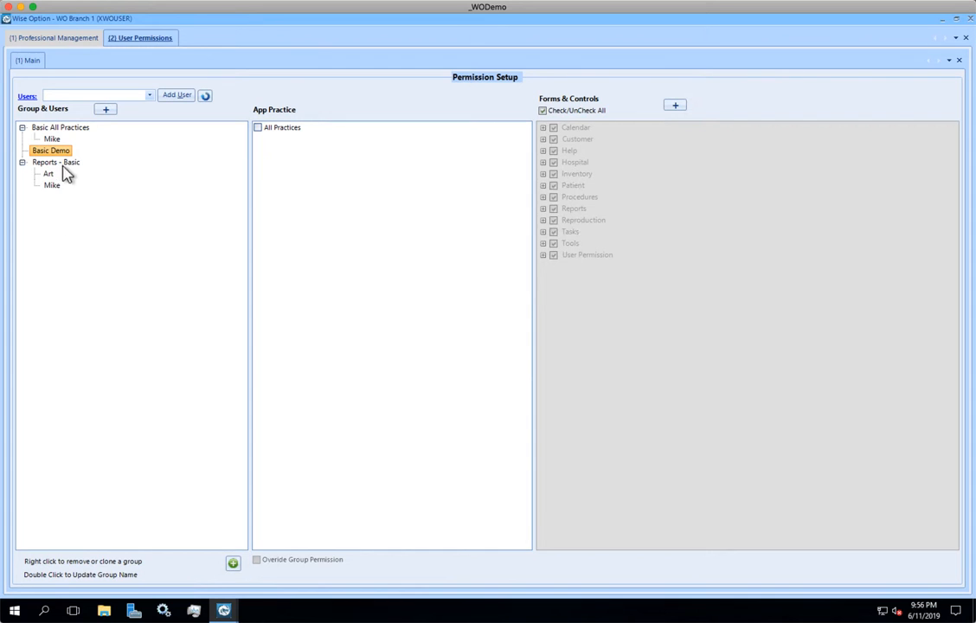
pyautogui.click(262, 130)
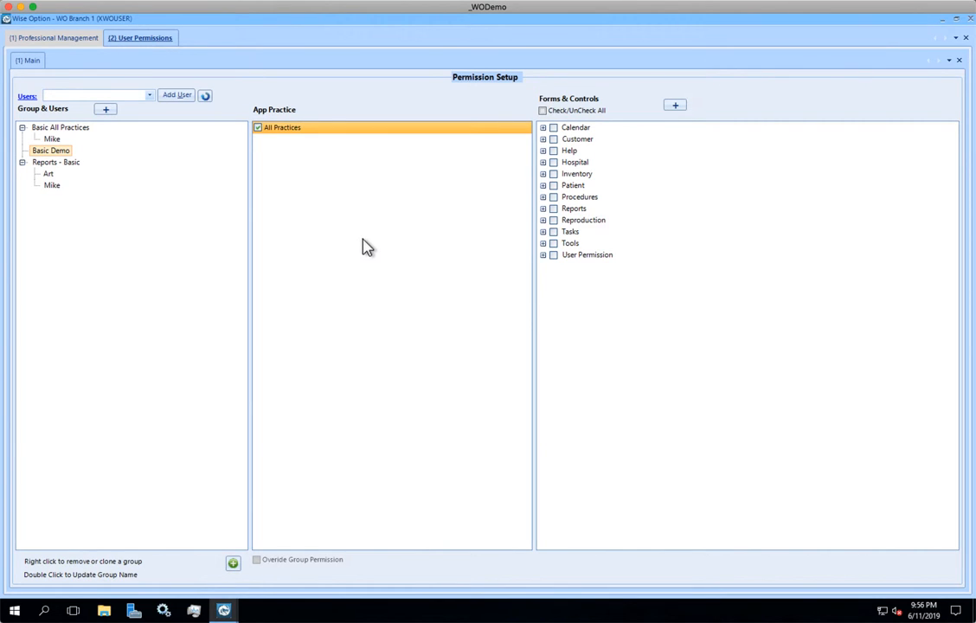
pyautogui.click(542, 111)
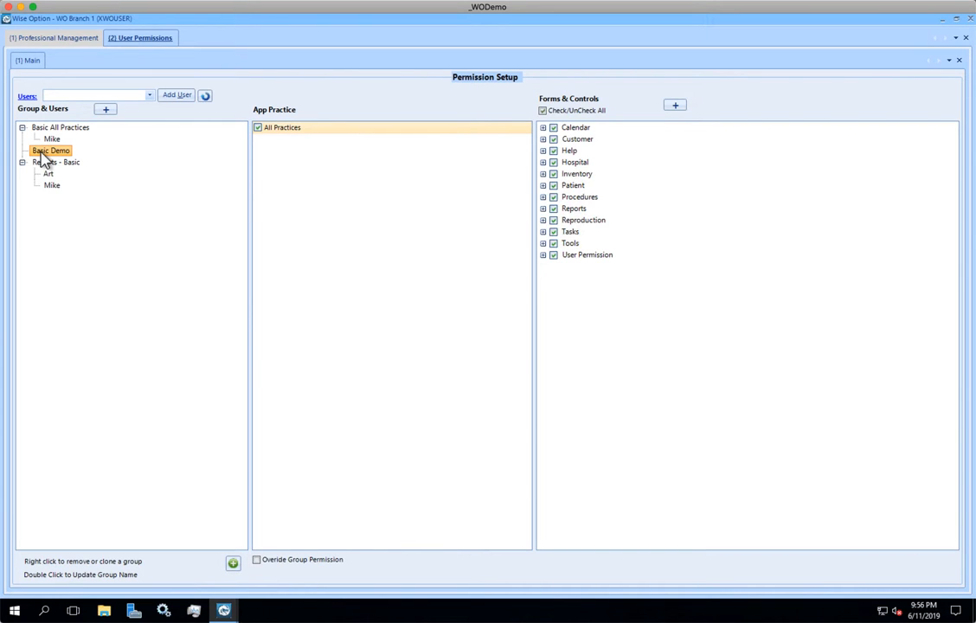
# Step: Add the user UserTest to the Basic Demo group
pyautogui.click(150, 96)
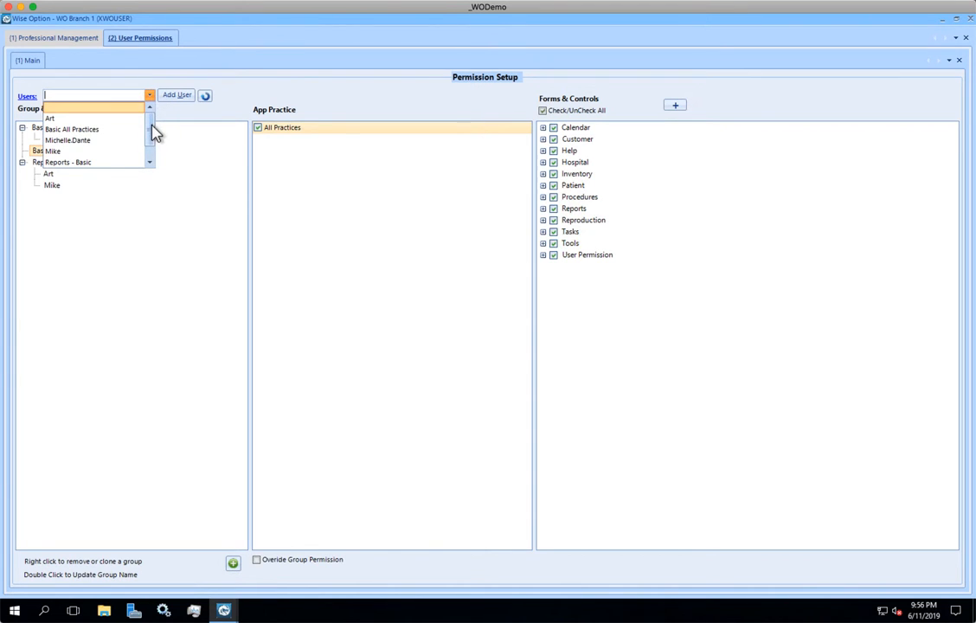
pyautogui.scroll(-1, 154, 159)
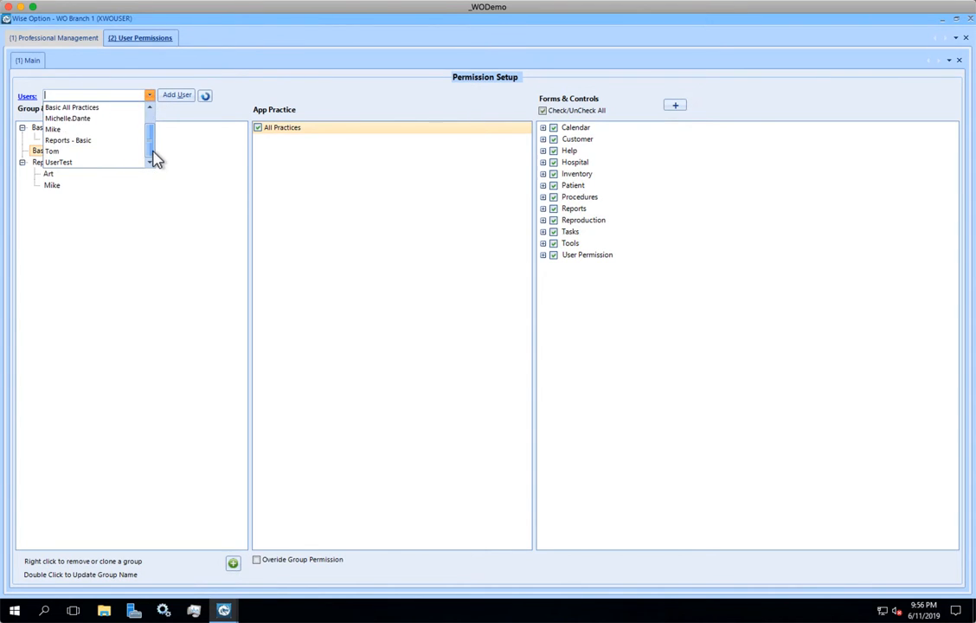
pyautogui.click(57, 162)
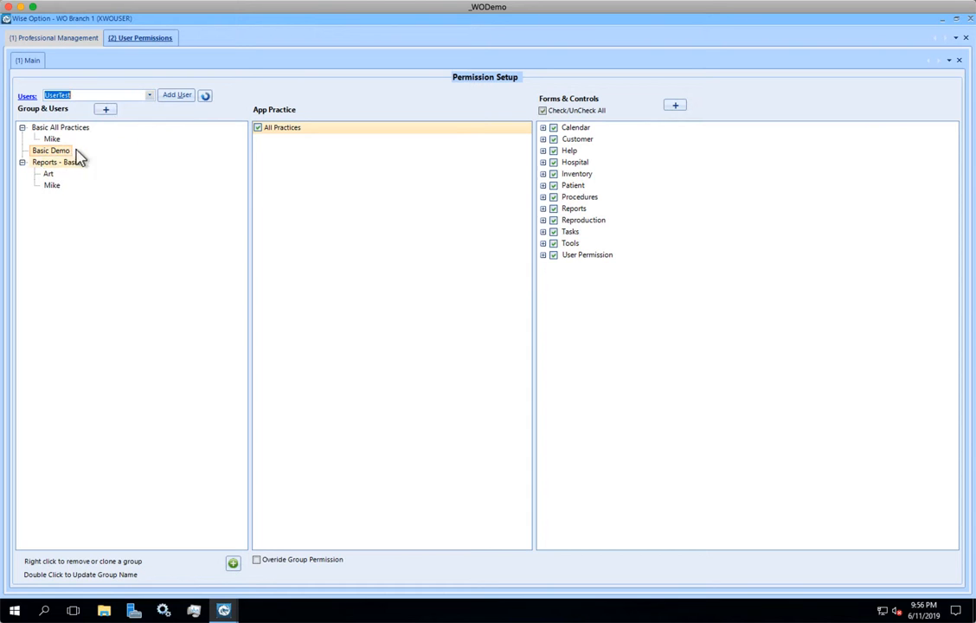
pyautogui.click(177, 96)
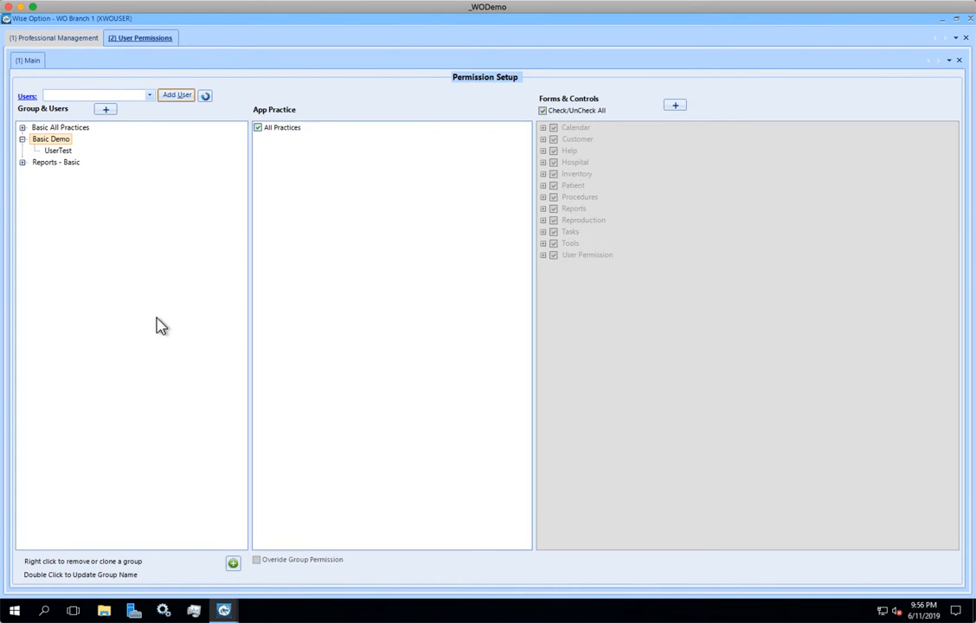
# Step: Examine the Basic Demo group's Tasks permissions for All Practices, down to the individual Task File entries
pyautogui.click(56, 140)
pyautogui.click(282, 129)
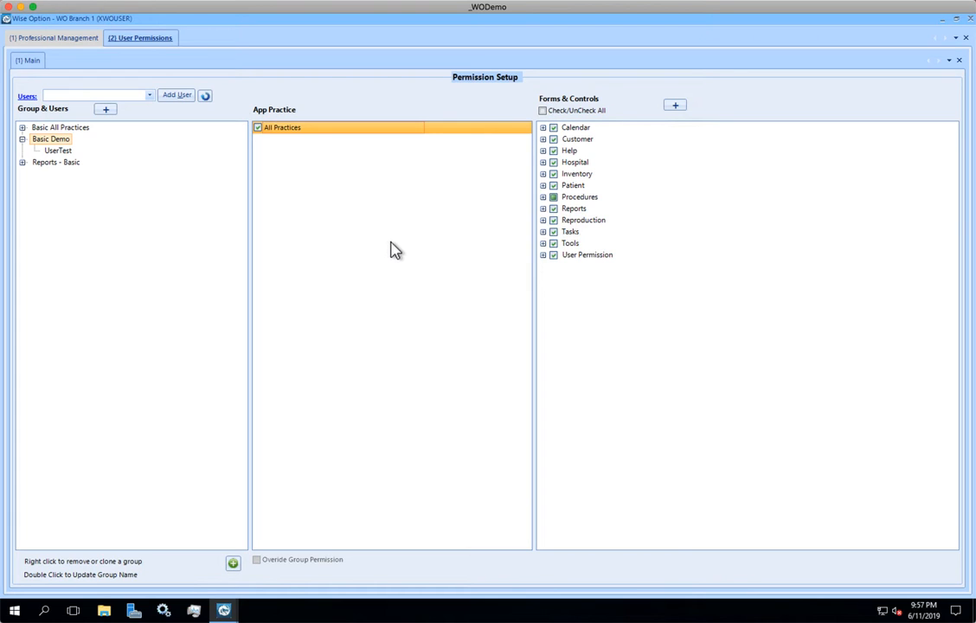
pyautogui.click(544, 232)
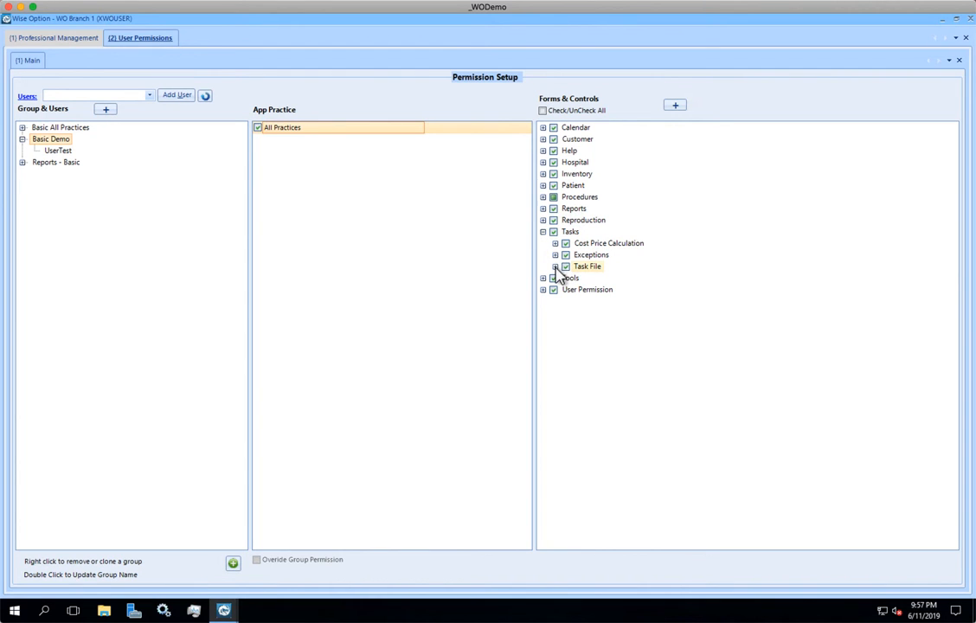
pyautogui.click(555, 266)
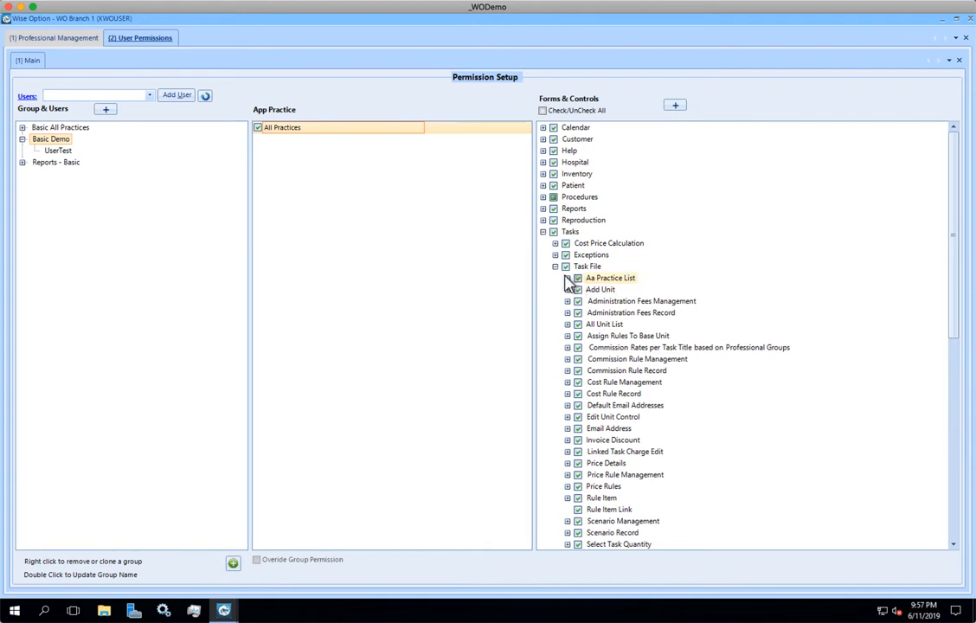
pyautogui.click(555, 267)
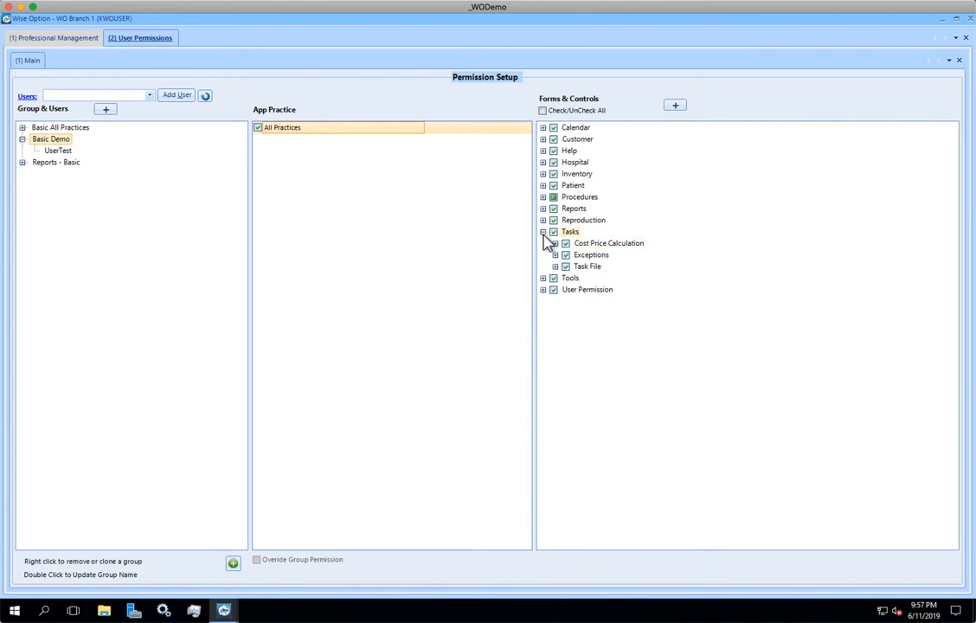
pyautogui.click(543, 231)
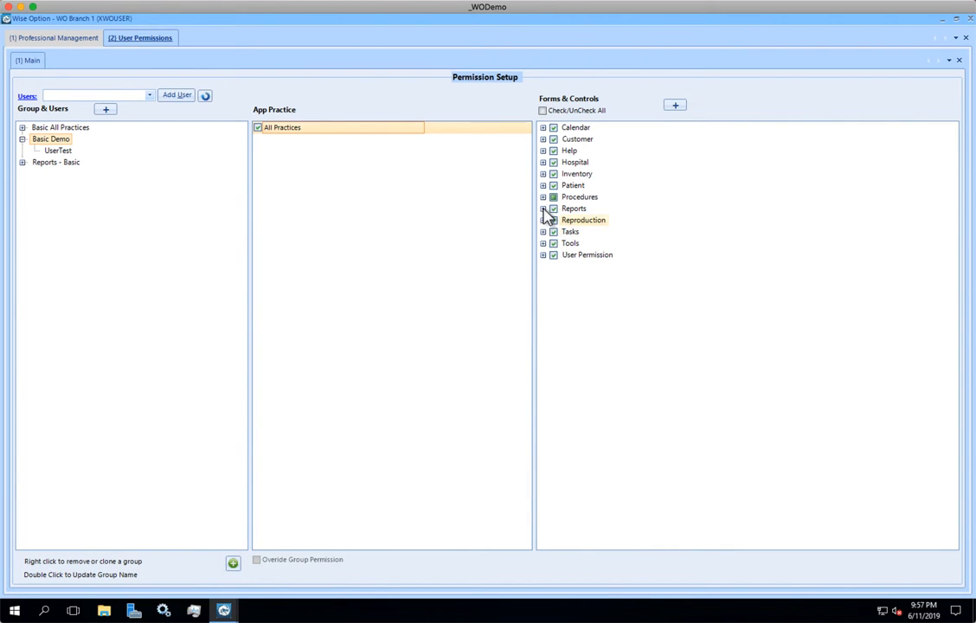
# Step: Remove the Basic Demo group's access to the Aging Accounts Receivable Report and End Of Period Reports under Billing Reports
pyautogui.click(543, 208)
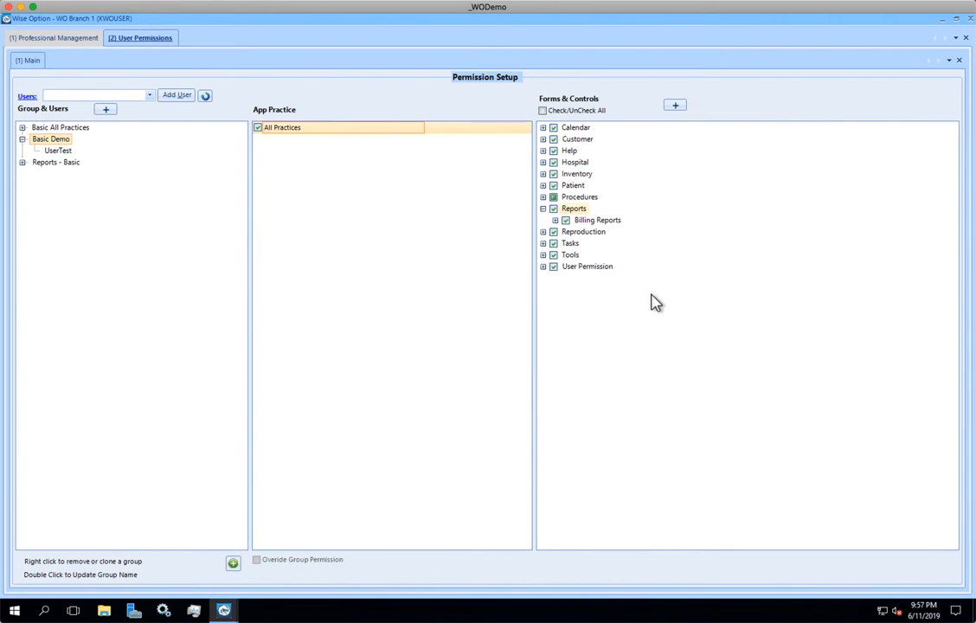
pyautogui.click(555, 221)
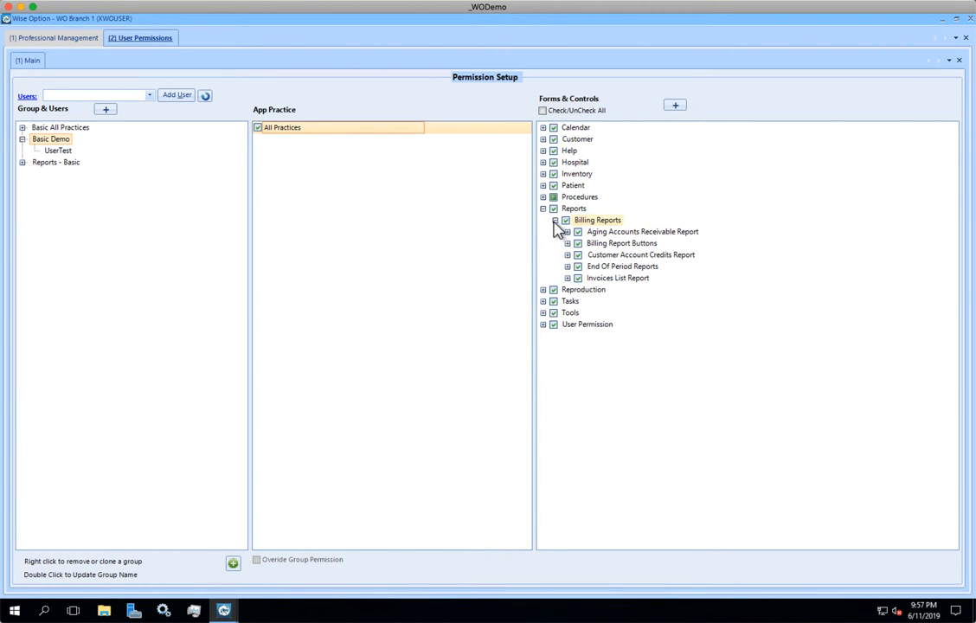
pyautogui.click(566, 232)
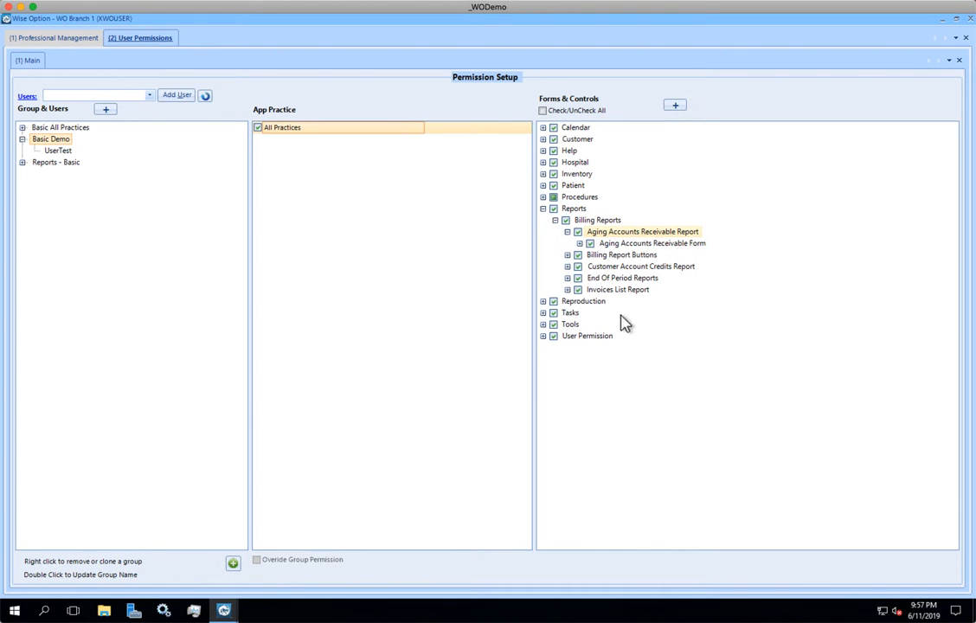
pyautogui.click(59, 150)
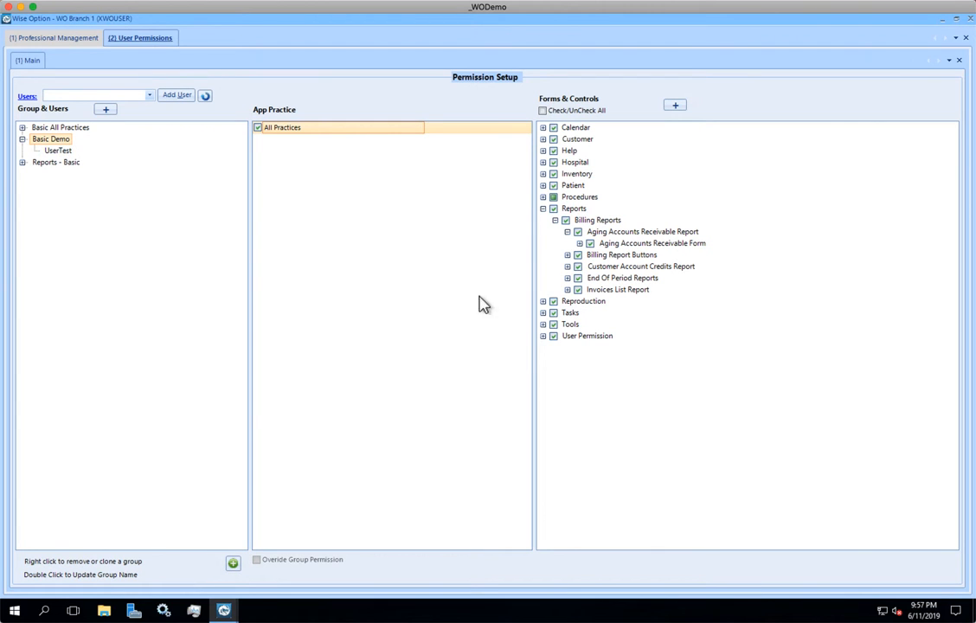
pyautogui.click(579, 234)
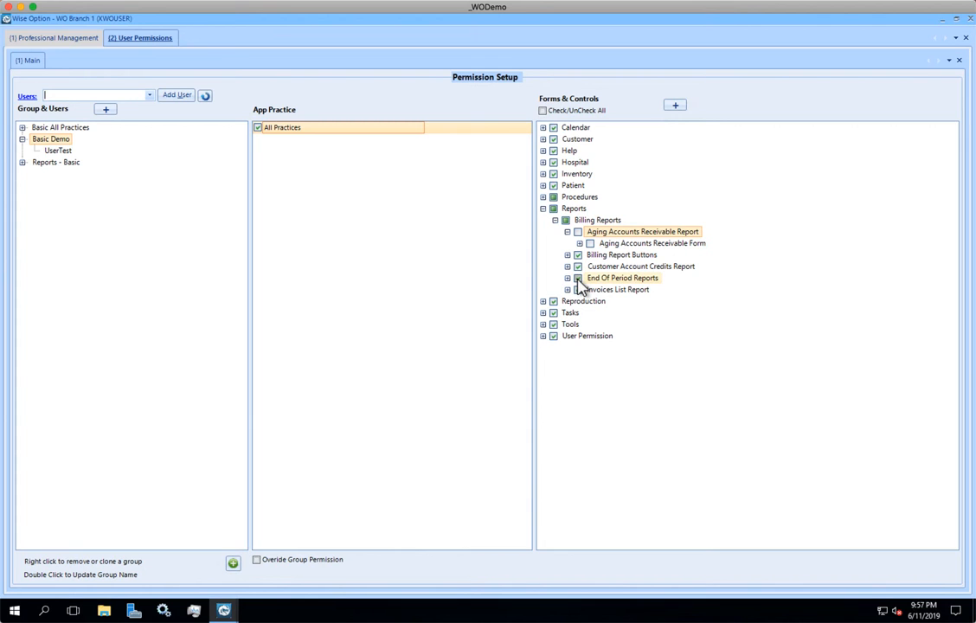
pyautogui.click(577, 278)
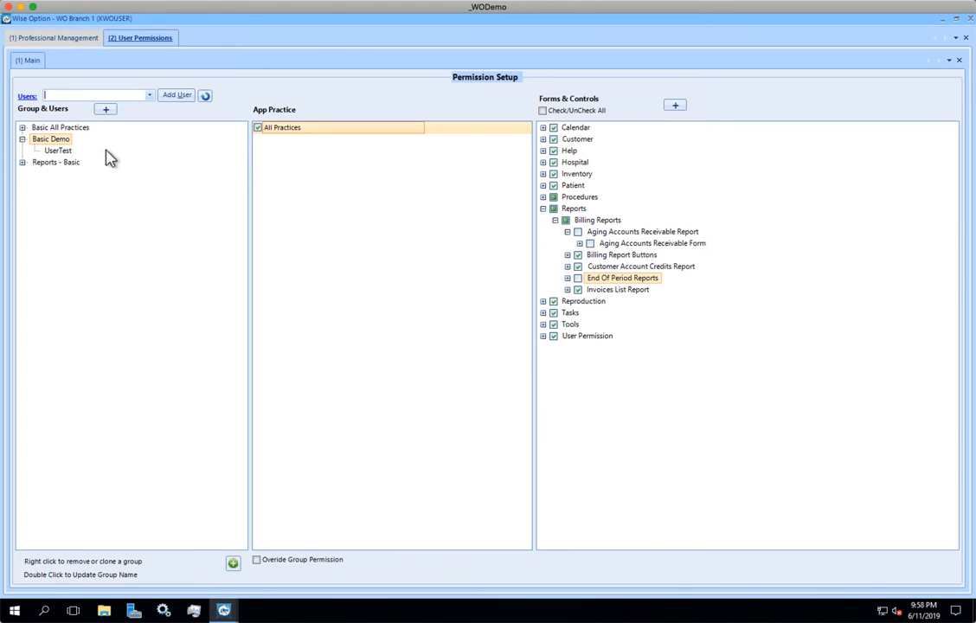
pyautogui.rightClick(122, 41)
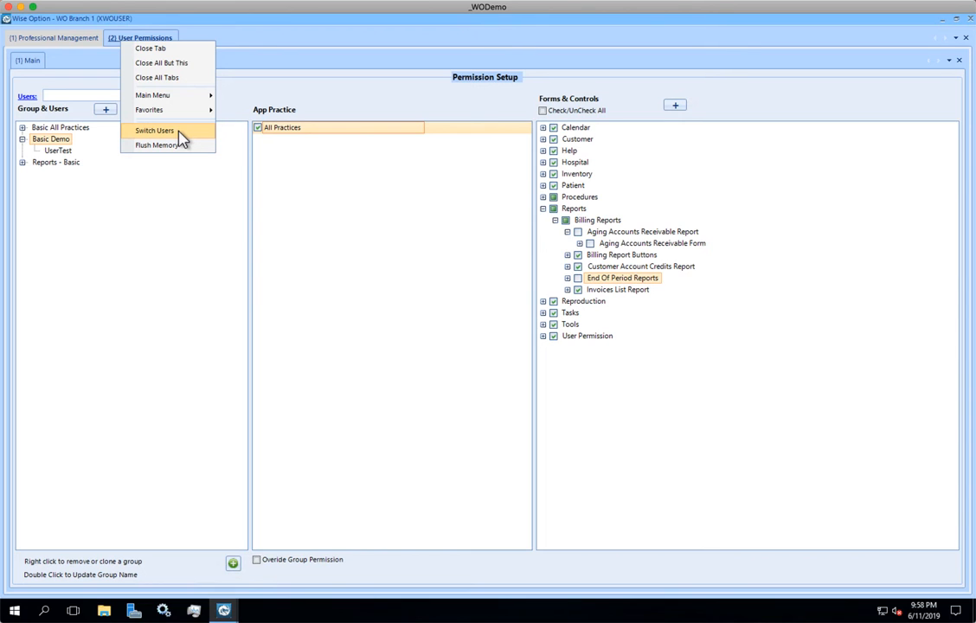
pyautogui.click(147, 230)
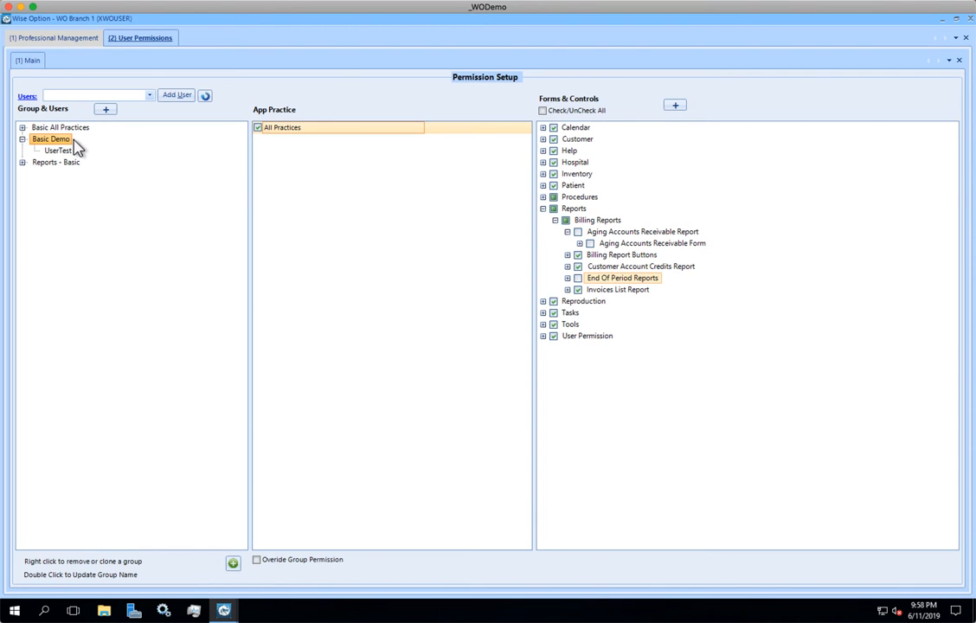
# Step: Compare the users available for permission assignment with the Administrator and first hospital technician records in Professional Management
pyautogui.click(148, 97)
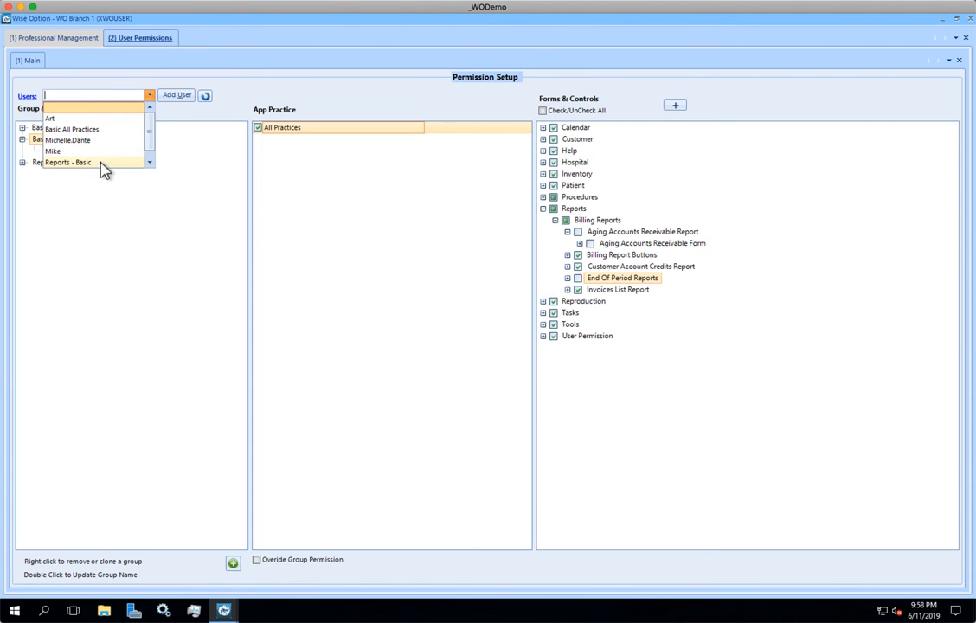
pyautogui.click(176, 115)
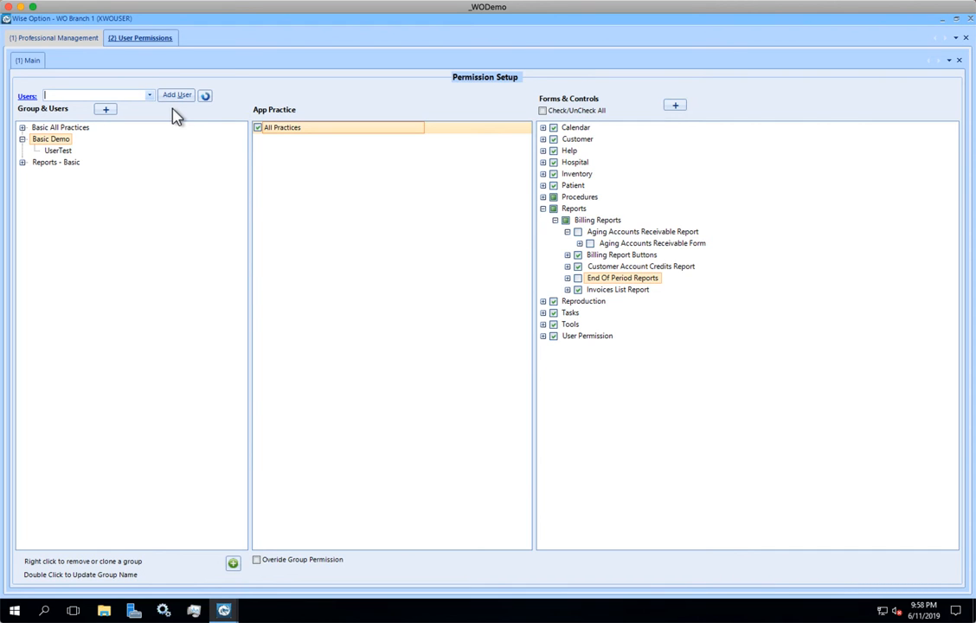
pyautogui.click(93, 39)
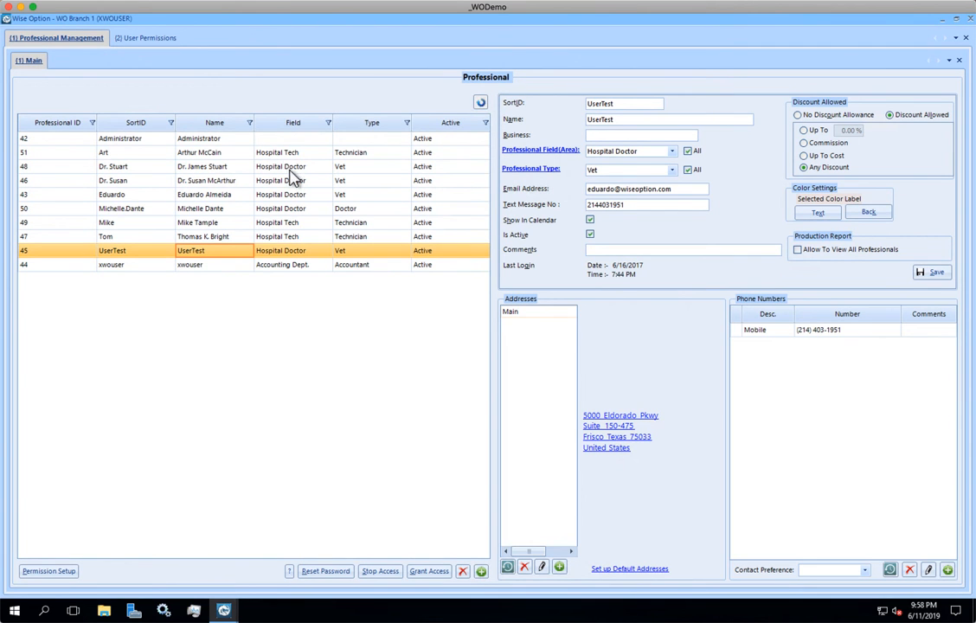
pyautogui.click(129, 141)
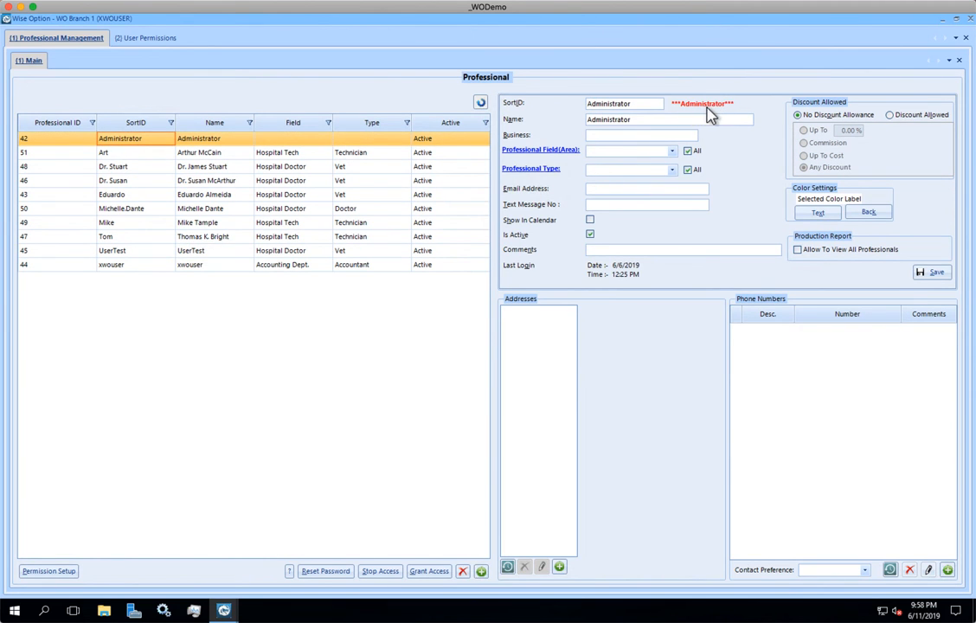
pyautogui.click(127, 38)
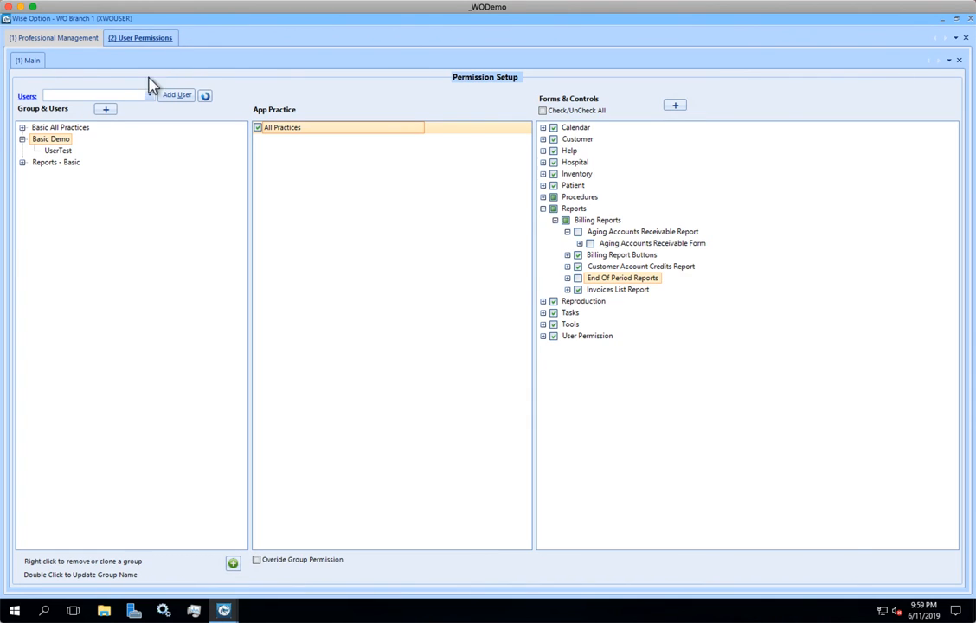
pyautogui.click(150, 96)
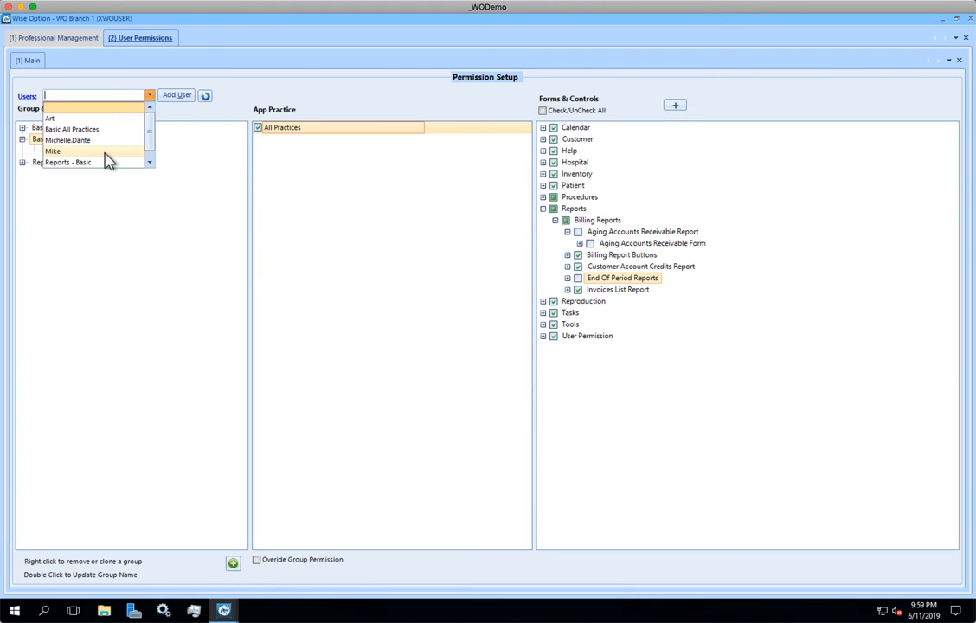
pyautogui.click(91, 40)
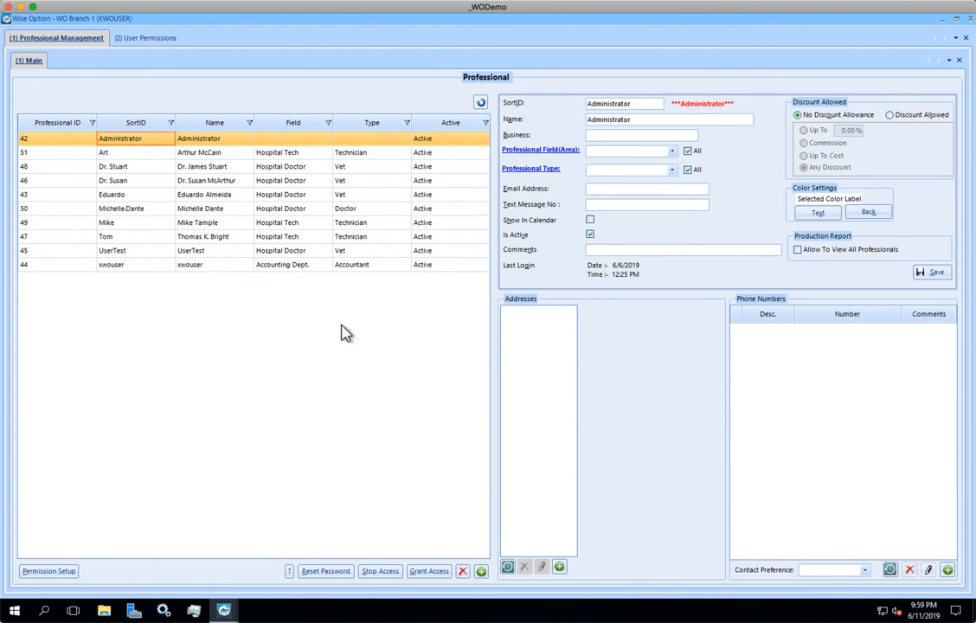
pyautogui.click(240, 153)
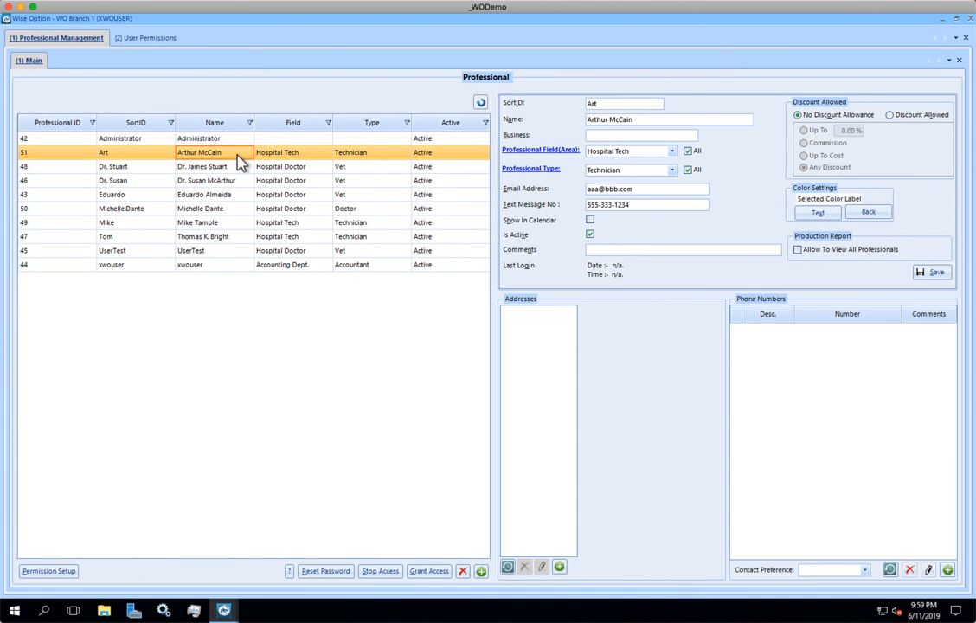
# Step: Grant software access to the first hospital doctor in the professionals list, declining Administrator privileges, and reselect that record
pyautogui.click(212, 164)
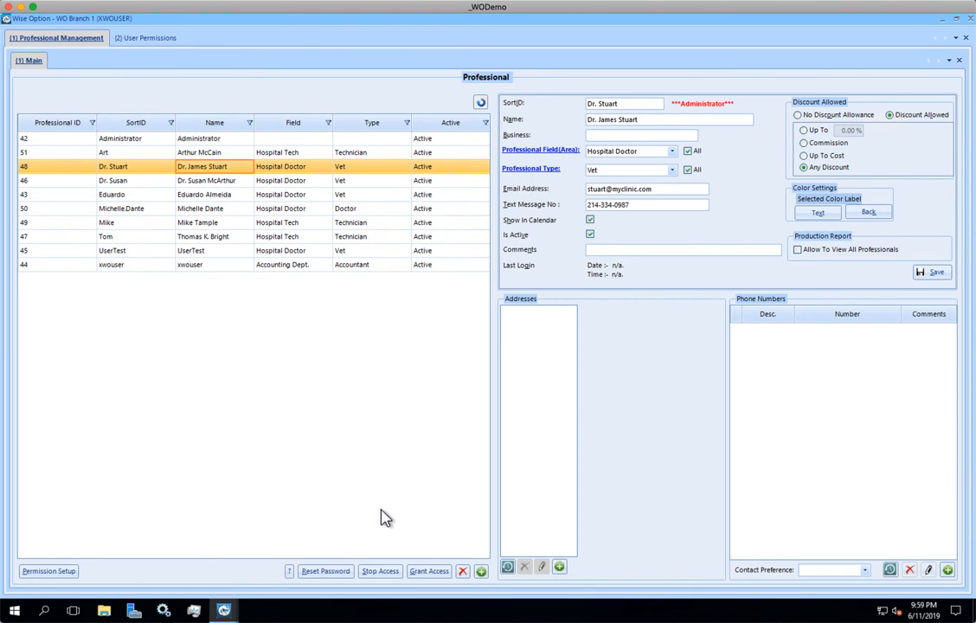
pyautogui.click(418, 574)
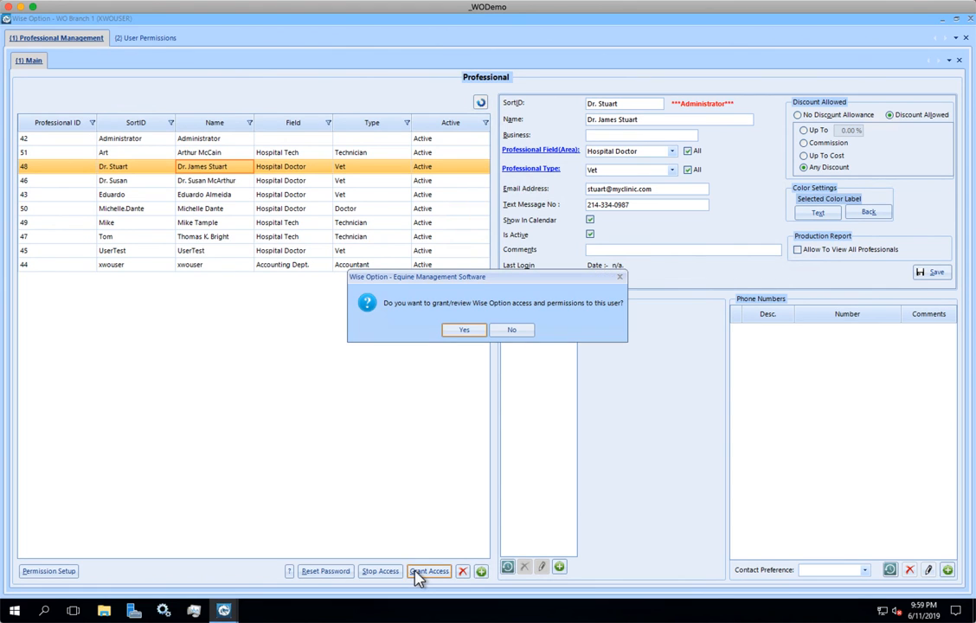
pyautogui.click(462, 330)
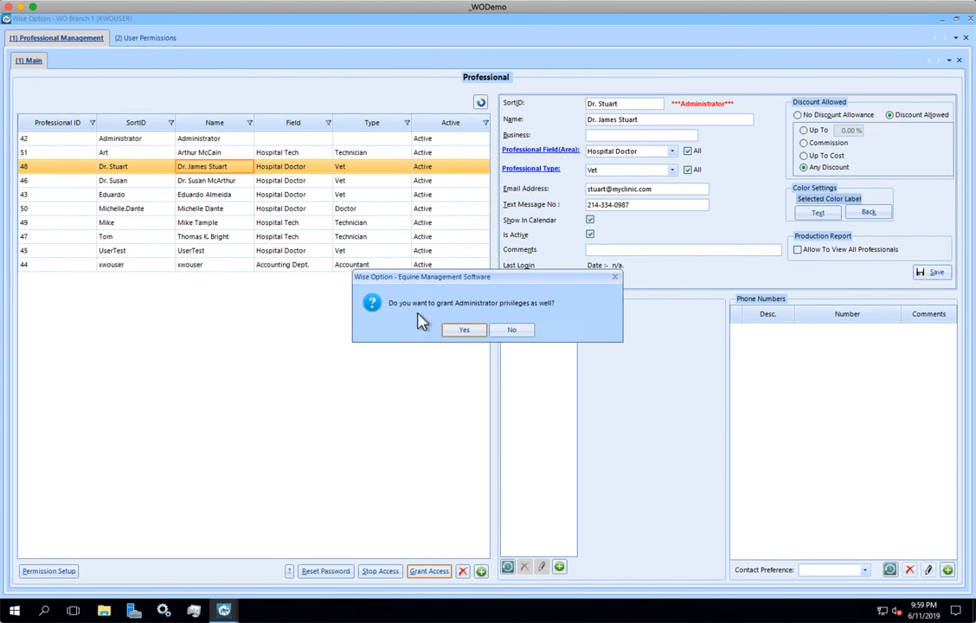
pyautogui.click(512, 332)
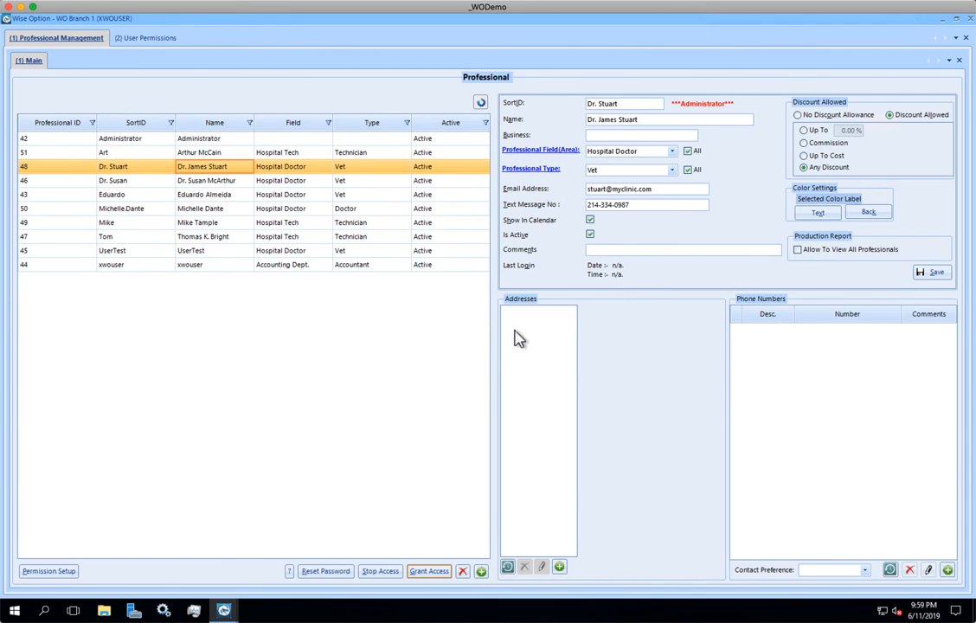
pyautogui.click(339, 180)
pyautogui.click(339, 170)
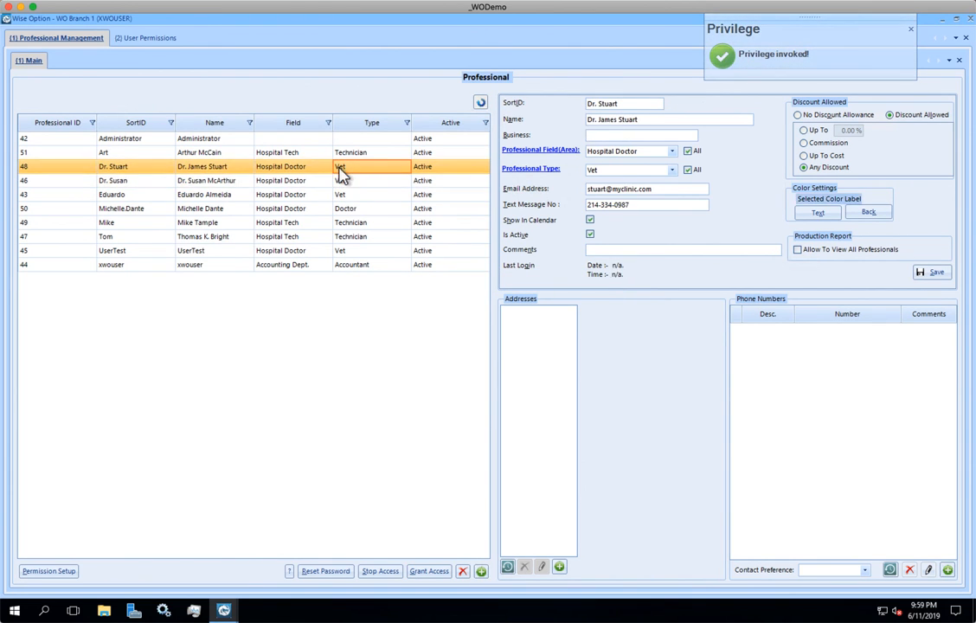